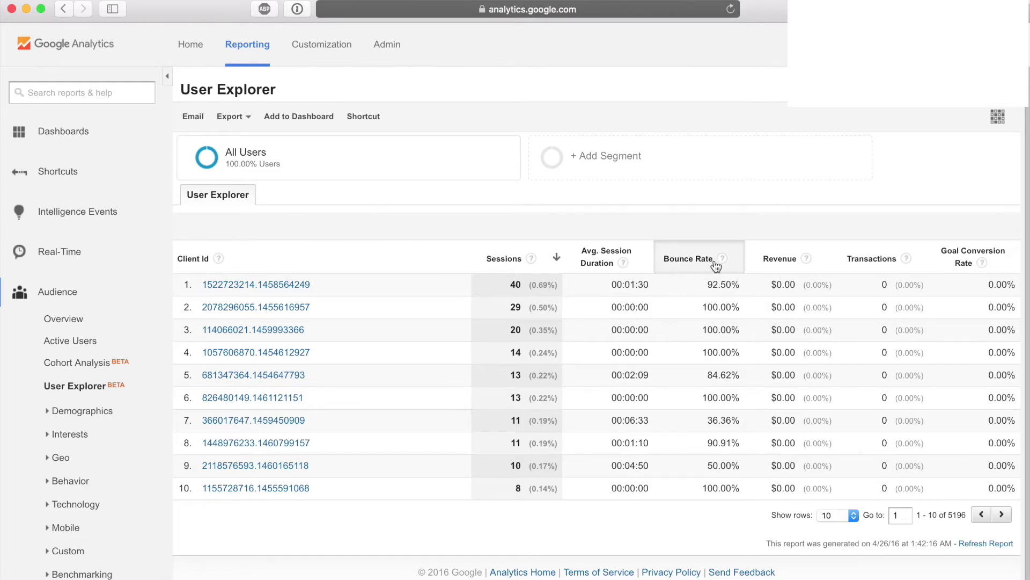
- Show the User Explorer report with client IDs ranked by sessions, the top at 40
mouse_move(723, 259)
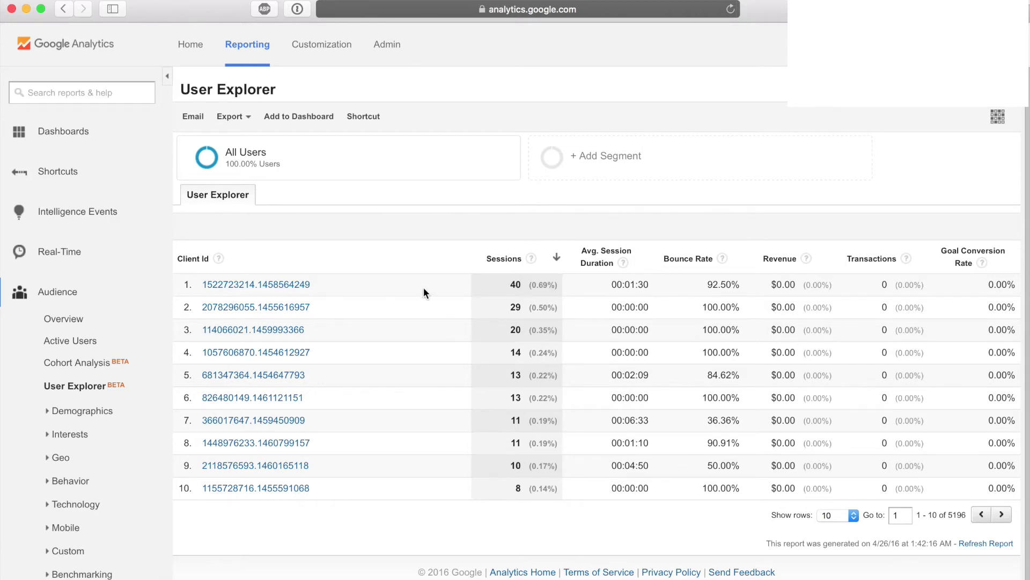
- Open the top client's User Report and highlight its total session duration
left_click(238, 288)
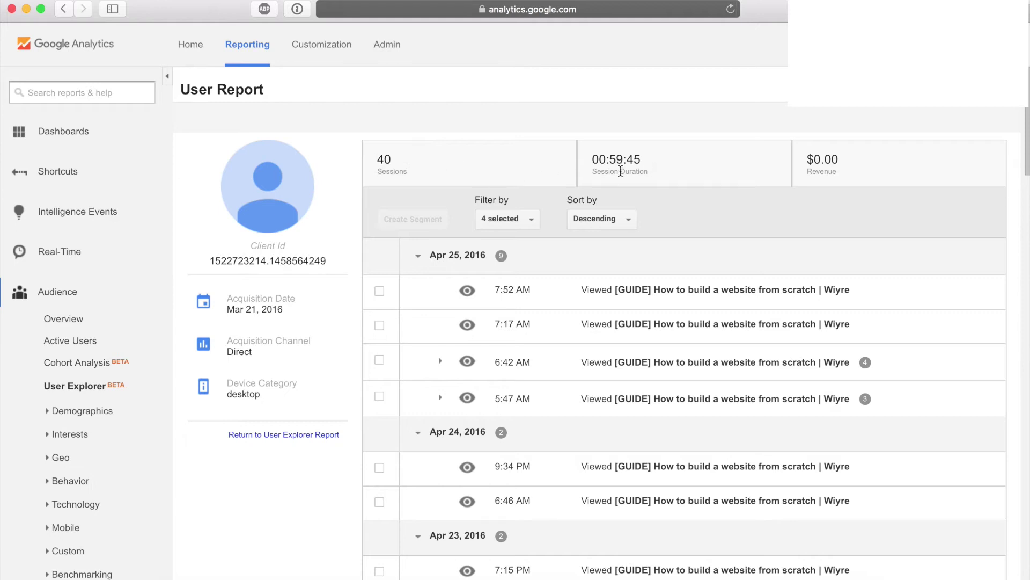
left_click_drag(610, 159, 636, 160)
left_click(640, 159)
- Expand the Apr 8 7:45 AM pageview's title and URL, then return to User Explorer
scroll(384, 243, "down", 5)
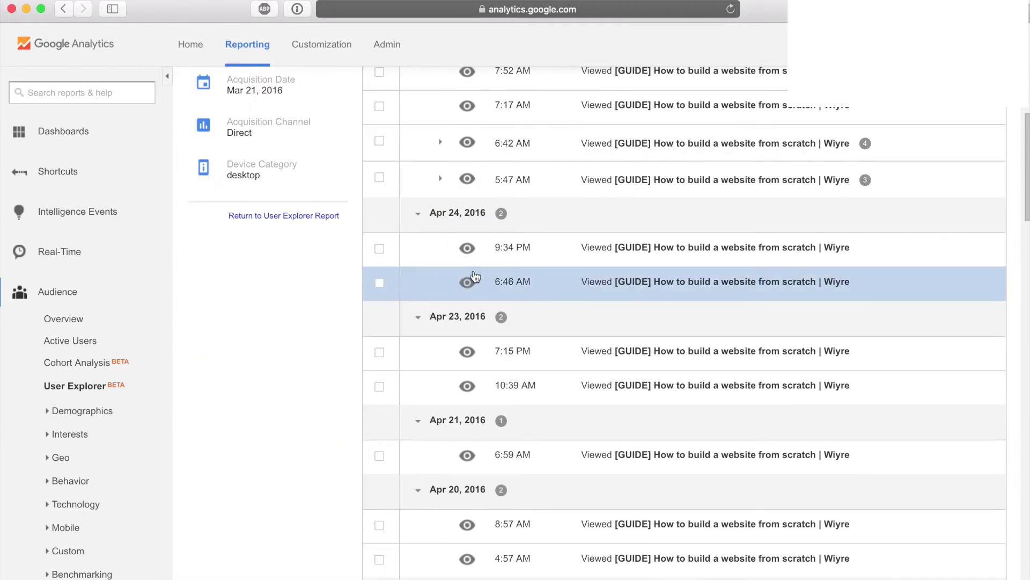
scroll(475, 277, "down", 15)
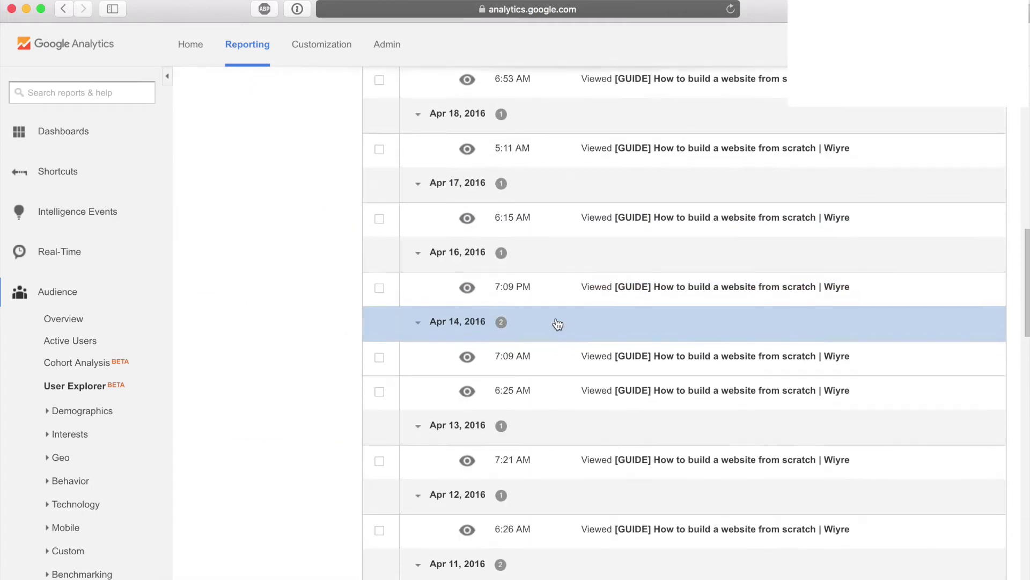
scroll(558, 324, "up", 20)
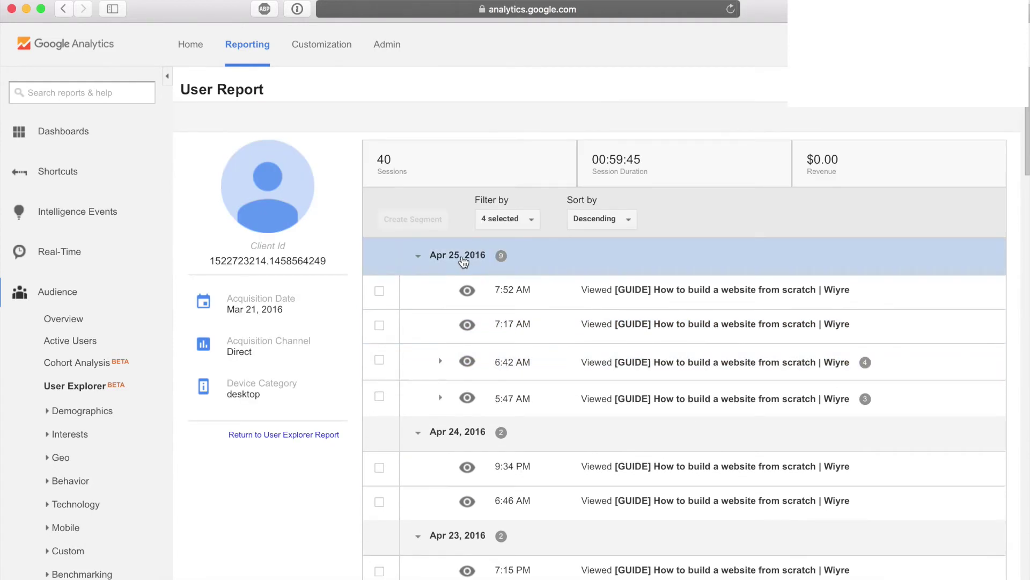
scroll(579, 356, "down", 8)
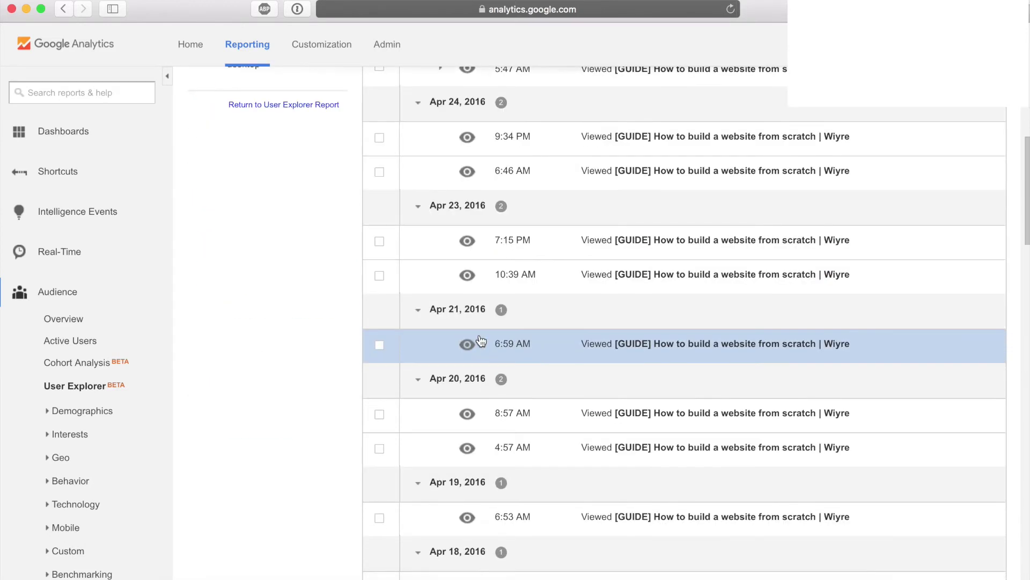
scroll(481, 341, "down", 14)
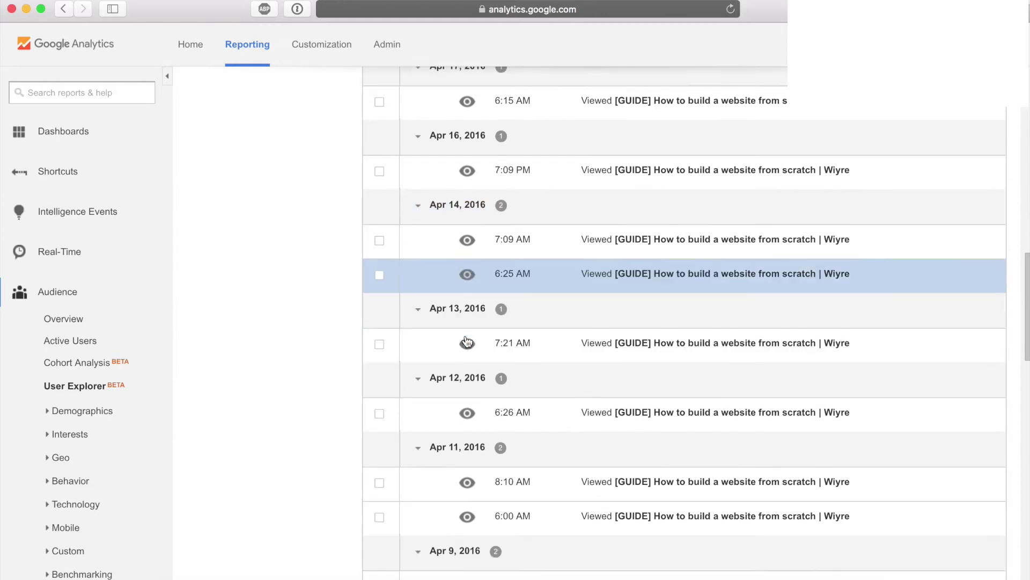
scroll(467, 342, "down", 5)
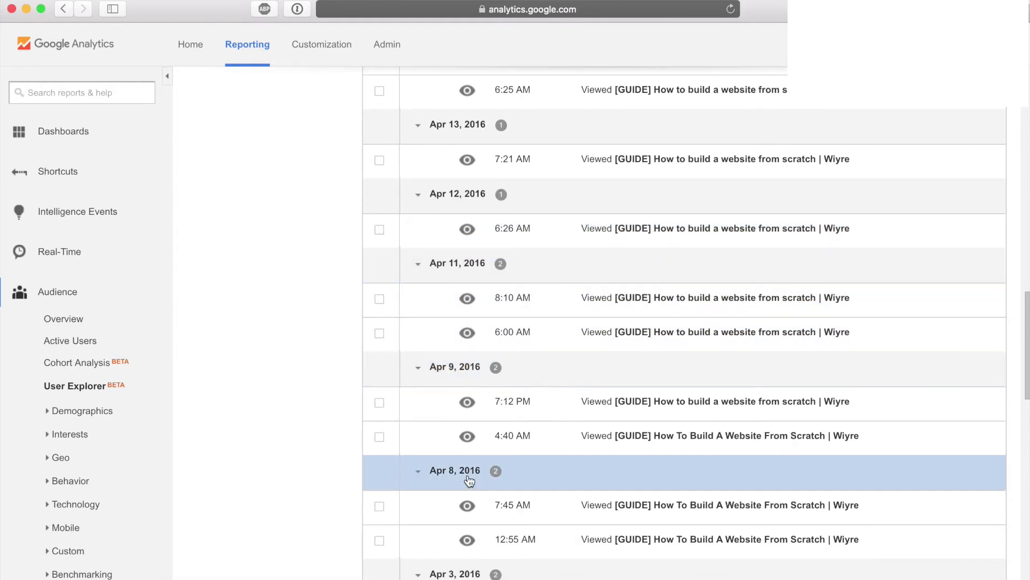
scroll(470, 476, "down", 7)
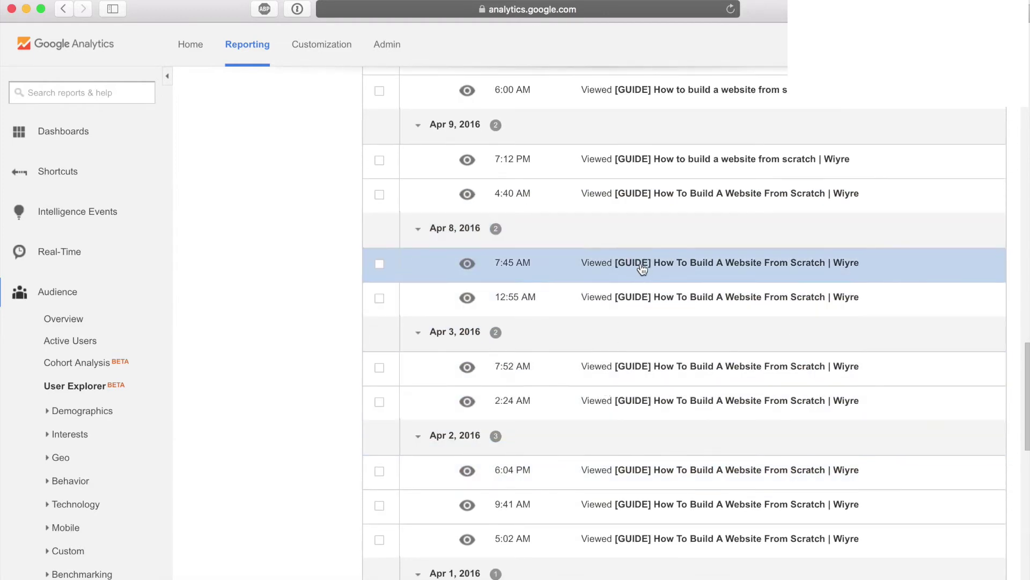
left_click(625, 263)
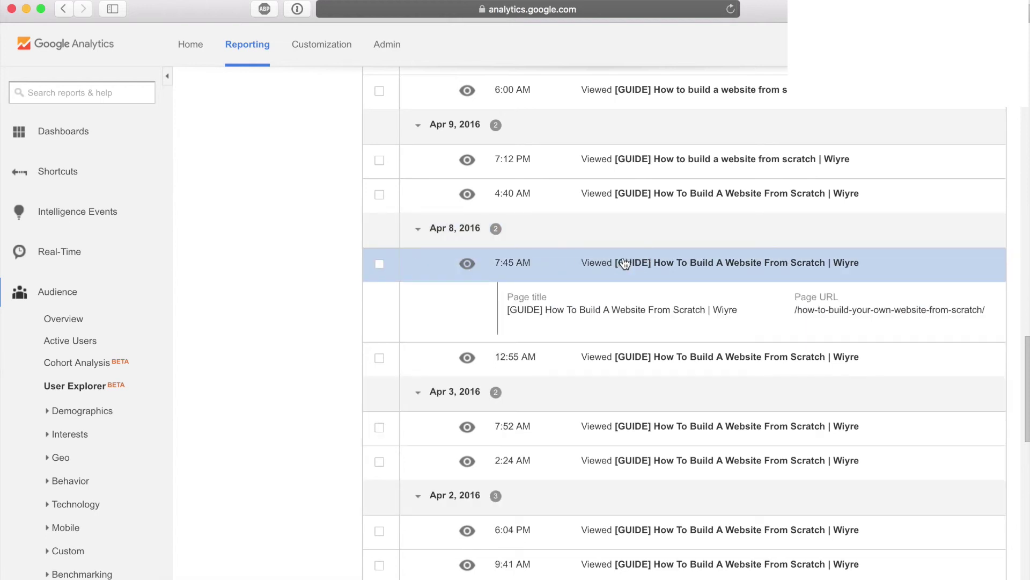
scroll(490, 308, "down", 13)
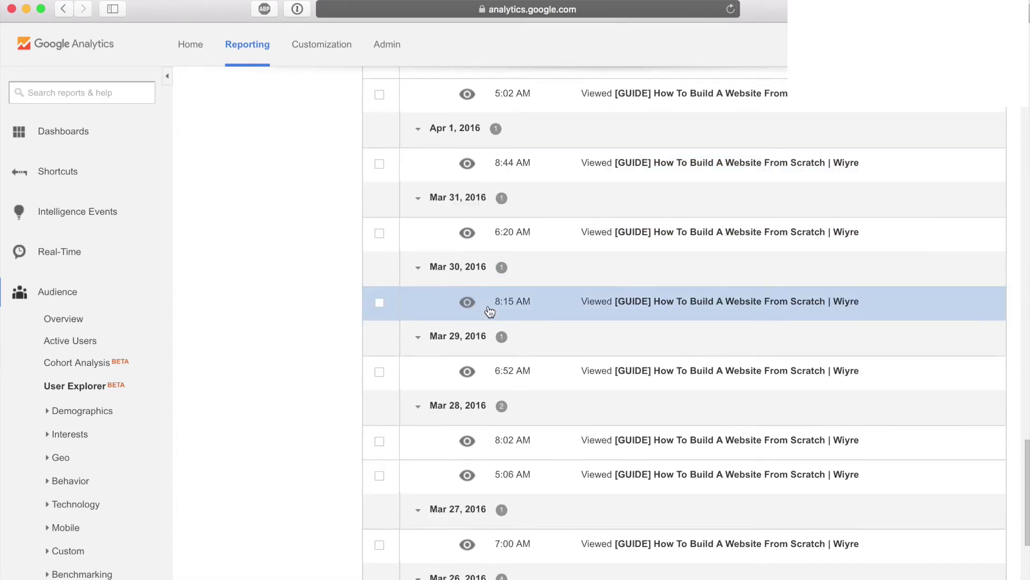
scroll(489, 311, "down", 5)
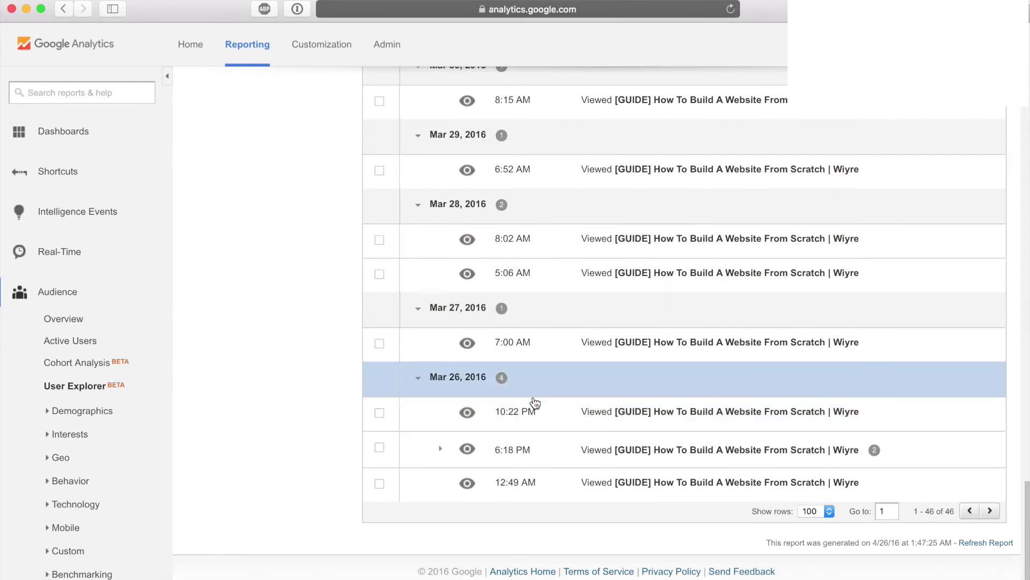
scroll(537, 408, "up", 20)
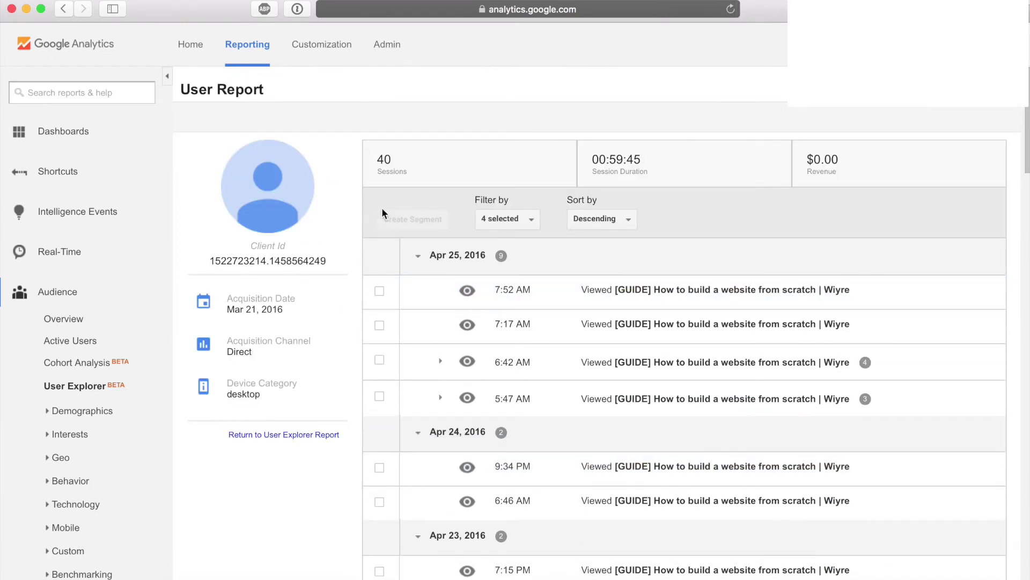
left_click(80, 396)
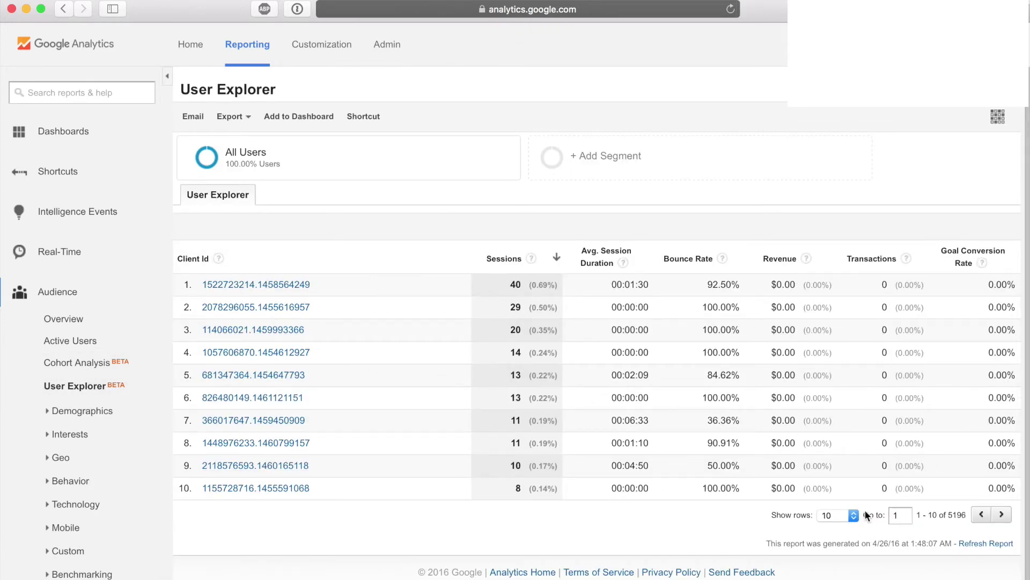
- Sort clients by fewest sessions, move to the next page, and open client 18's User Report
left_click(504, 258)
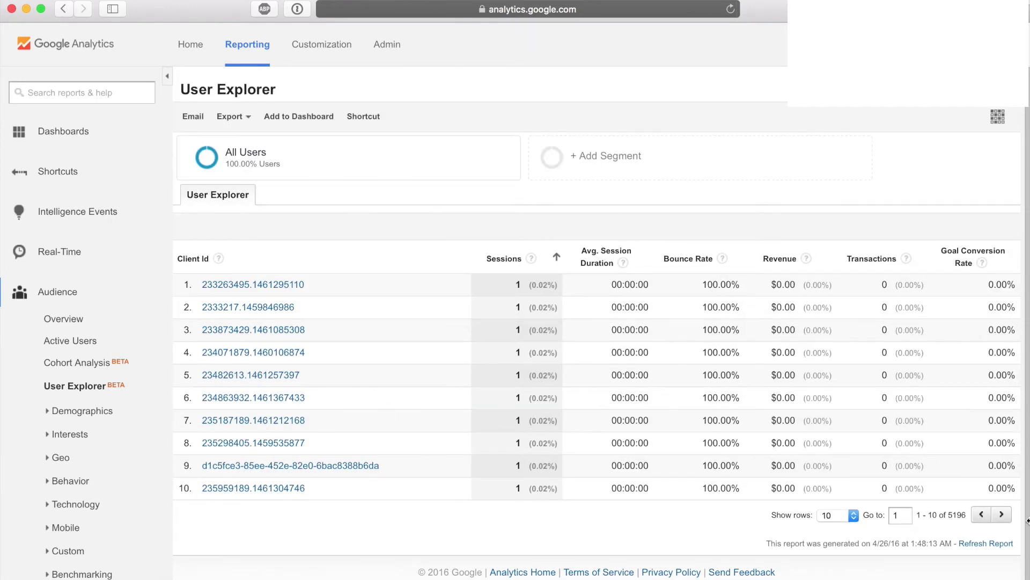
left_click(1002, 514)
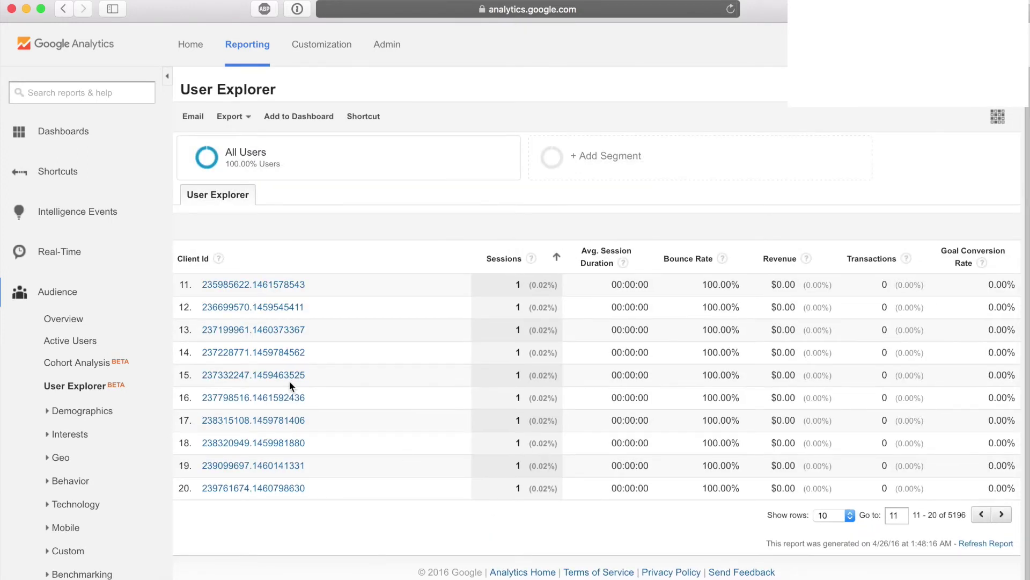
left_click(245, 443)
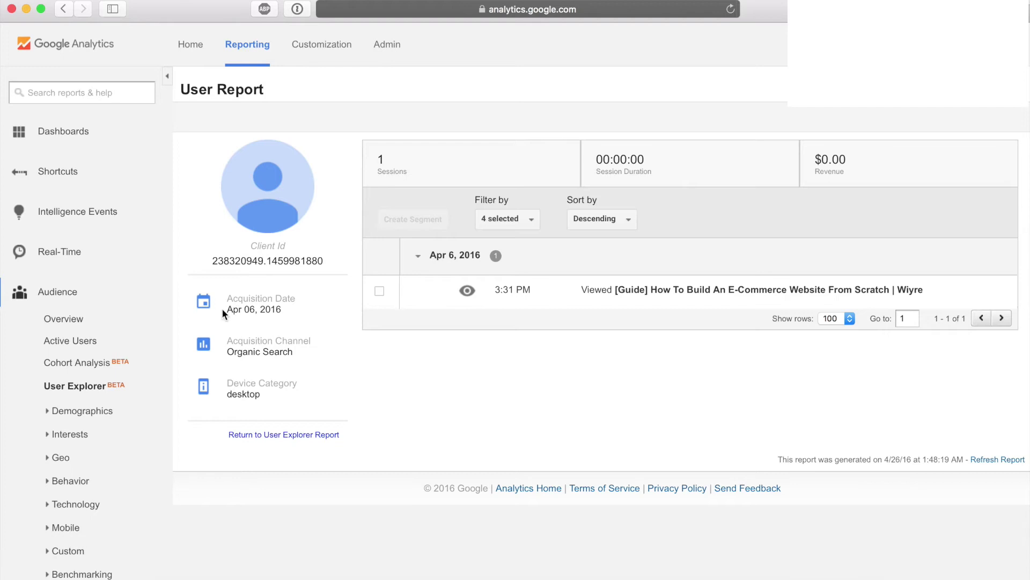
- Review the acquisition date and Organic Search channel, expand the pageview, then return to the list
left_click_drag(222, 308, 318, 309)
left_click_drag(222, 340, 319, 360)
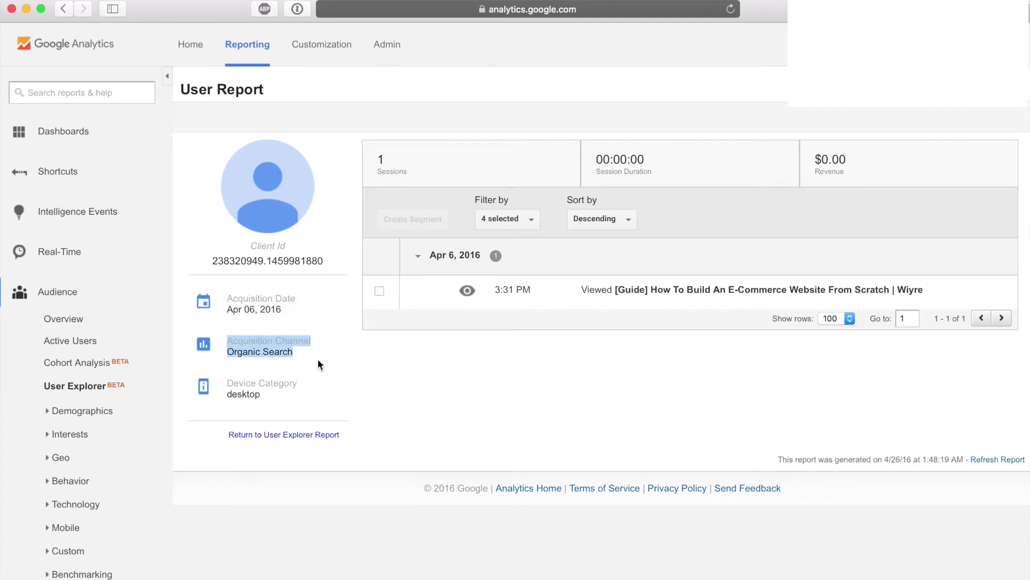
left_click(246, 400)
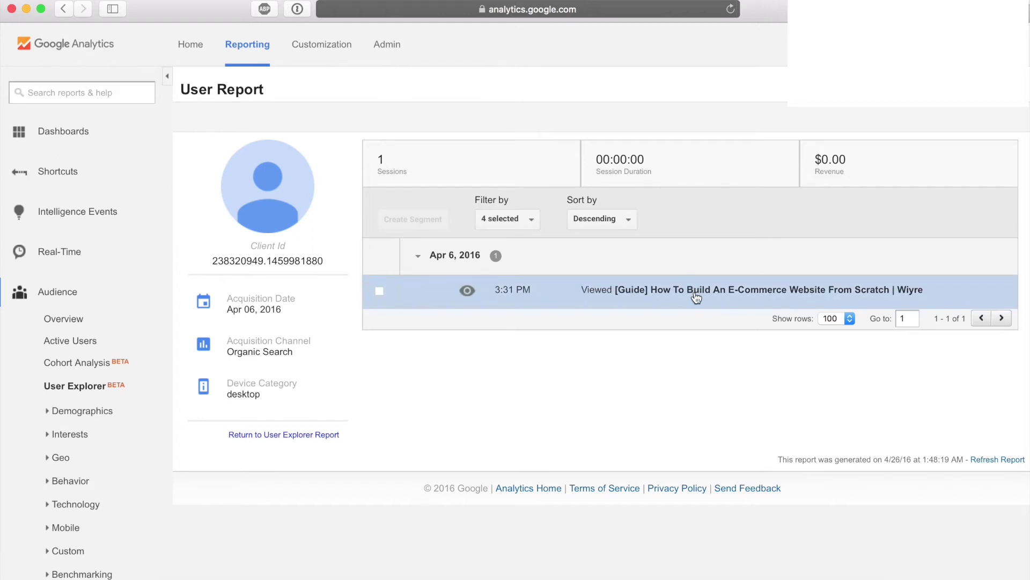
left_click(679, 295)
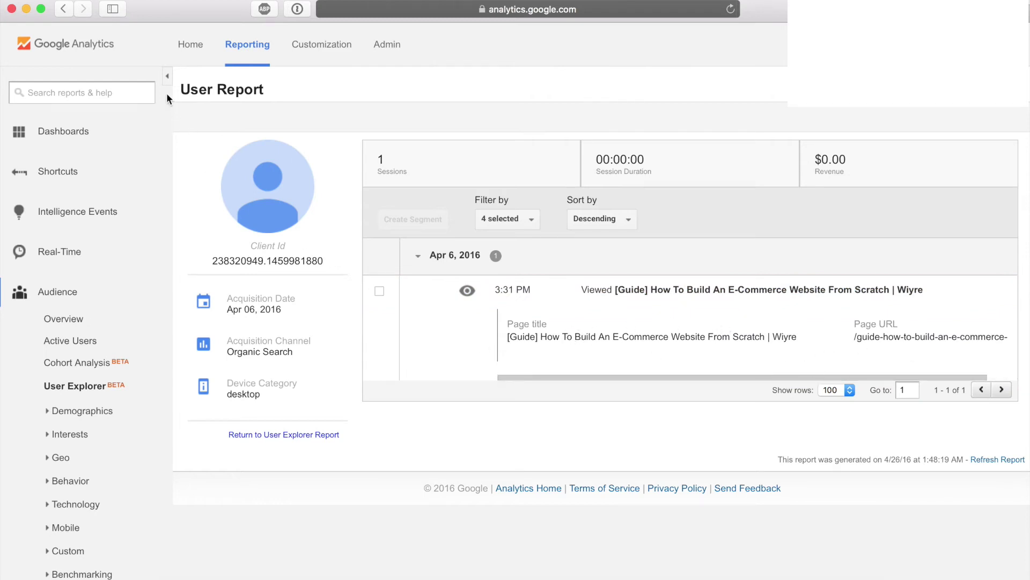
left_click(112, 385)
- Sort the client list by Sessions ascending, fewest sessions first
left_click(507, 258)
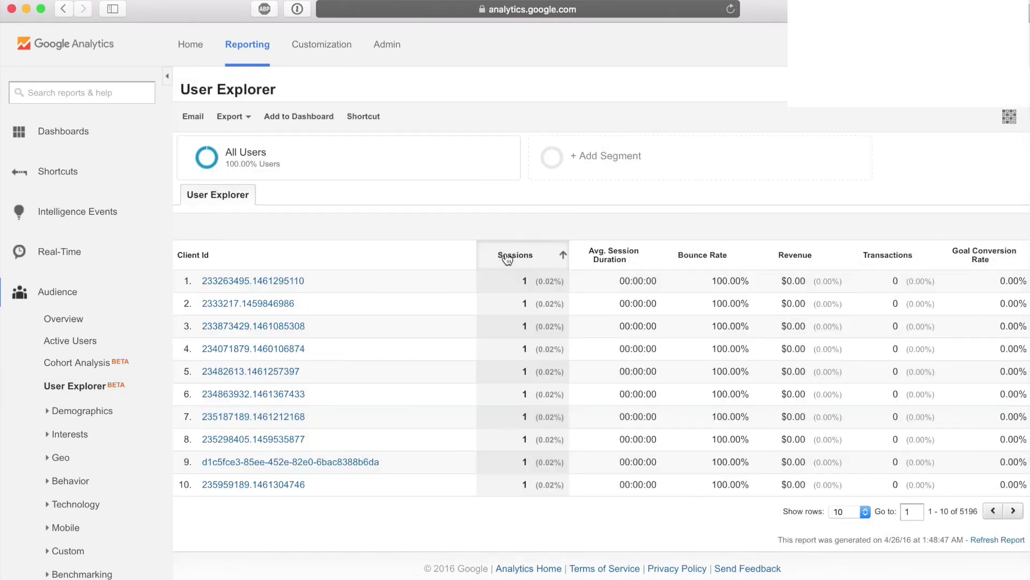
left_click(507, 259)
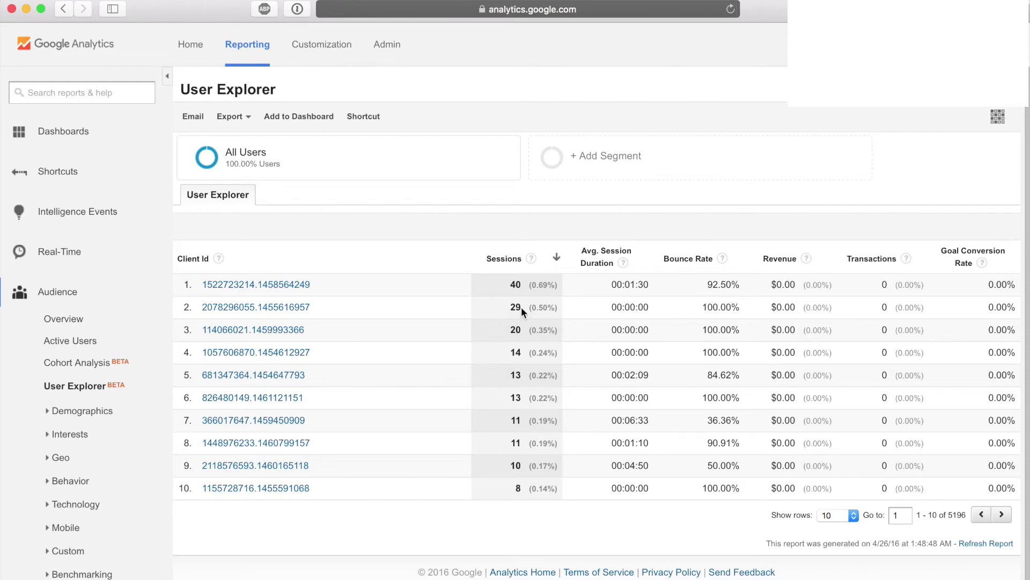
double_click(521, 308)
left_click(511, 260)
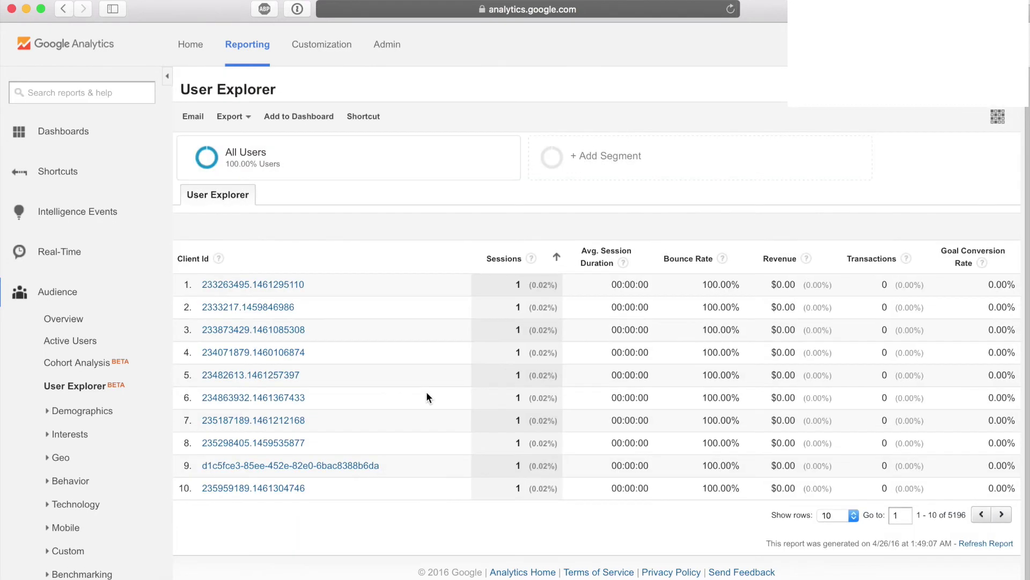
- Page ahead to clients 21–30 and open the 26th client's User Report
left_click(1001, 515)
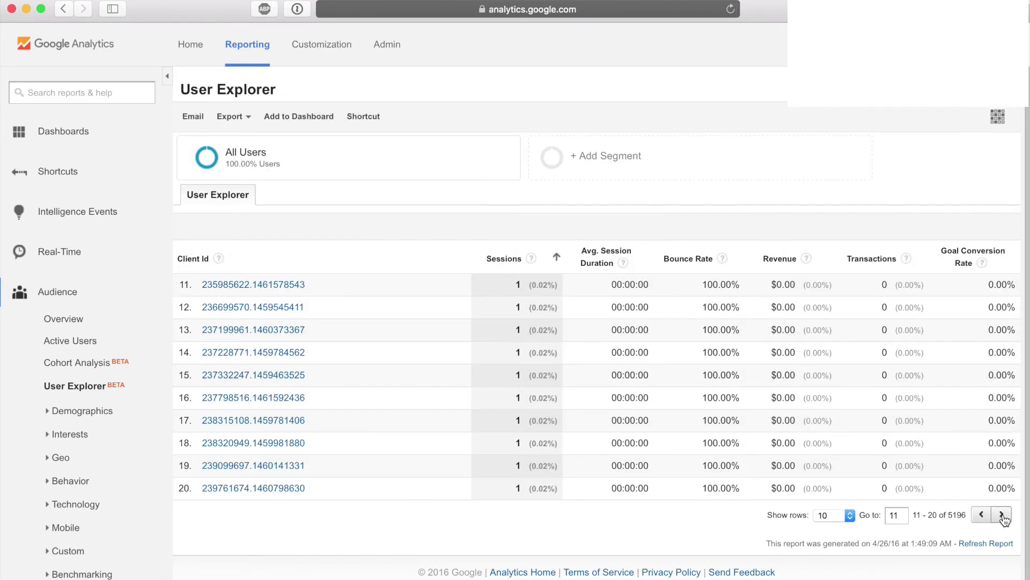
left_click(1001, 515)
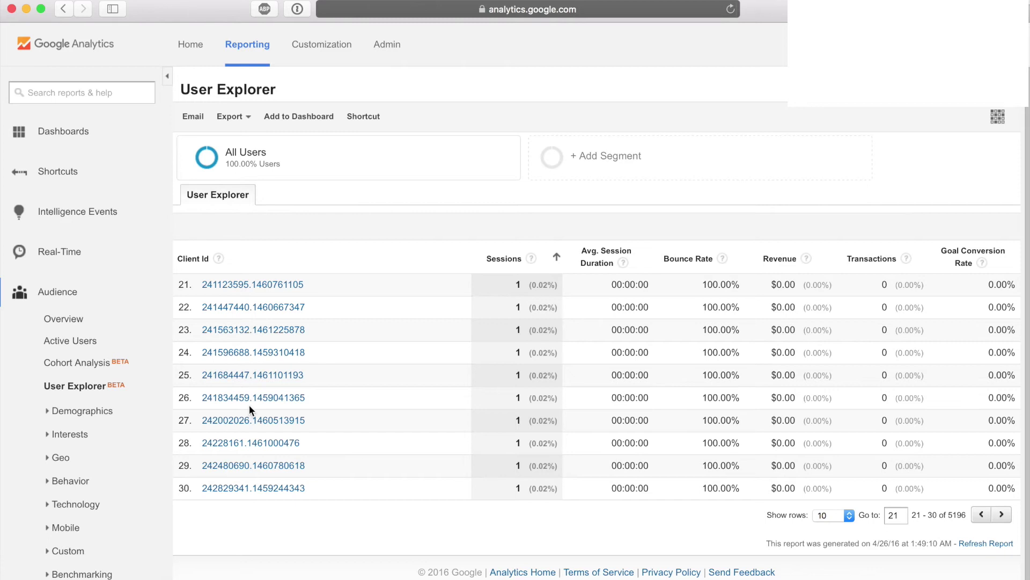
left_click(264, 397)
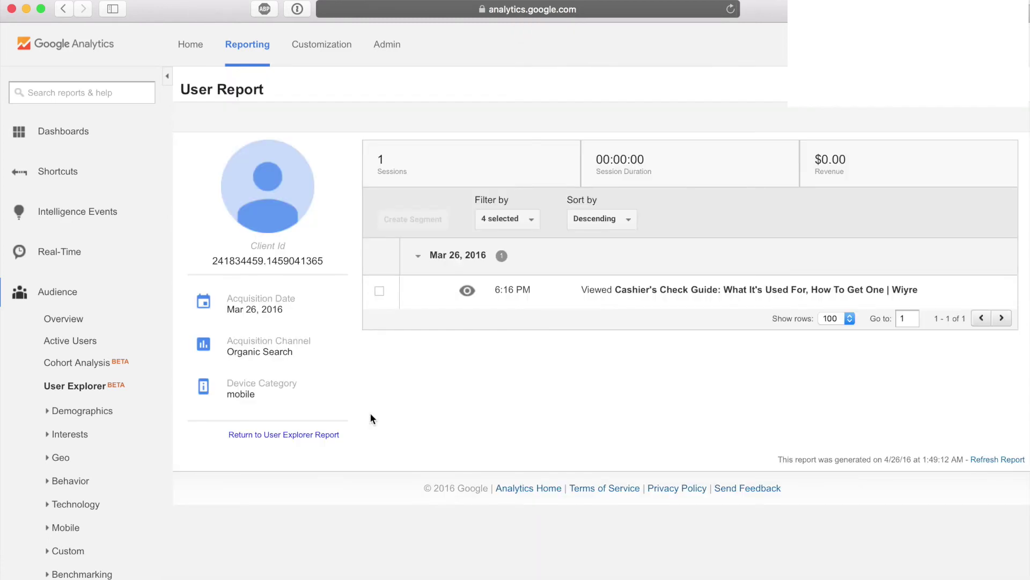
left_click(542, 289)
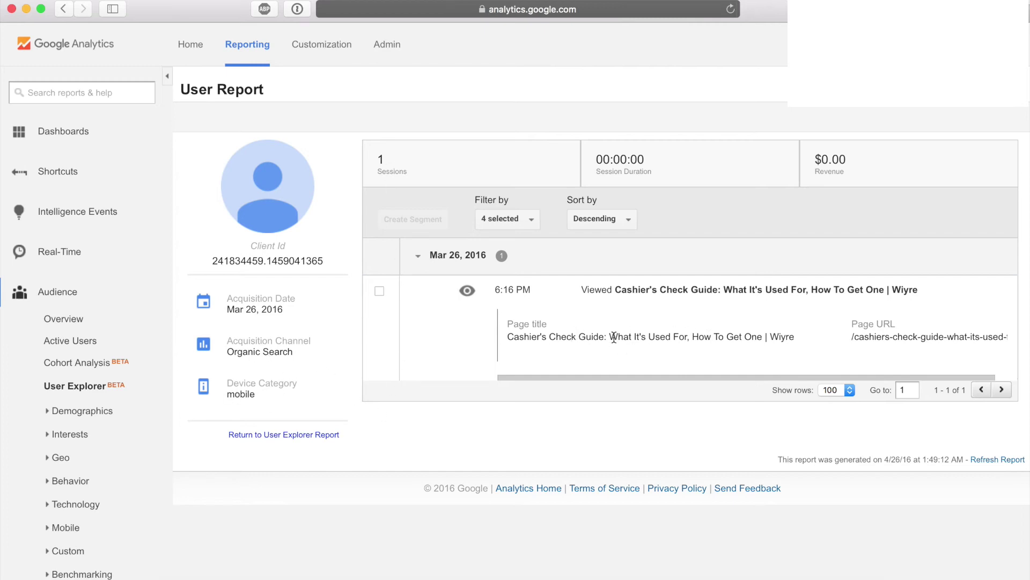
- Go back to the User Explorer client list to pick another client
left_click(63, 8)
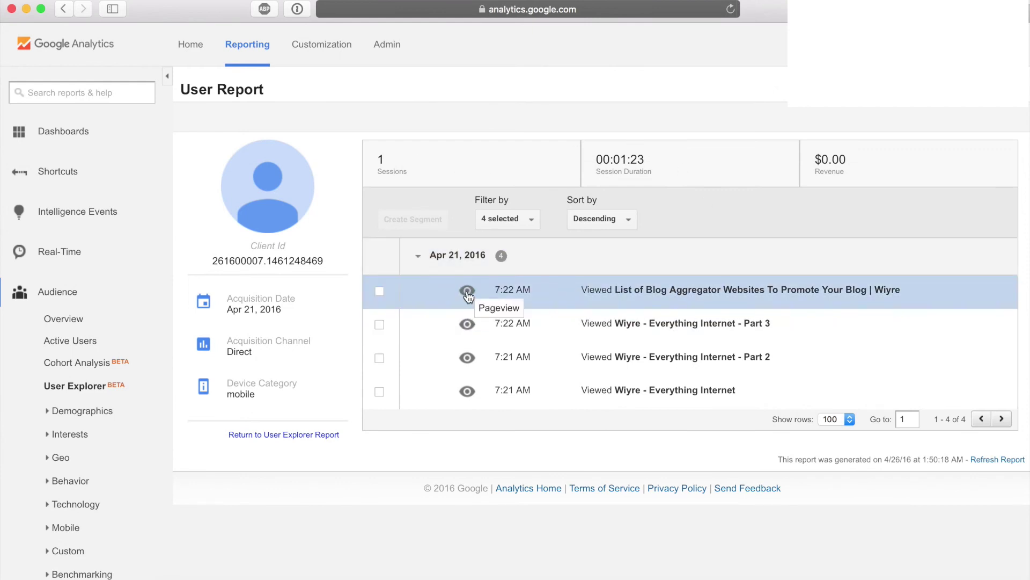
- Expand the blog aggregator, Part 3, Part 2 and Wiyre - Everything Internet pageviews
left_click(543, 289)
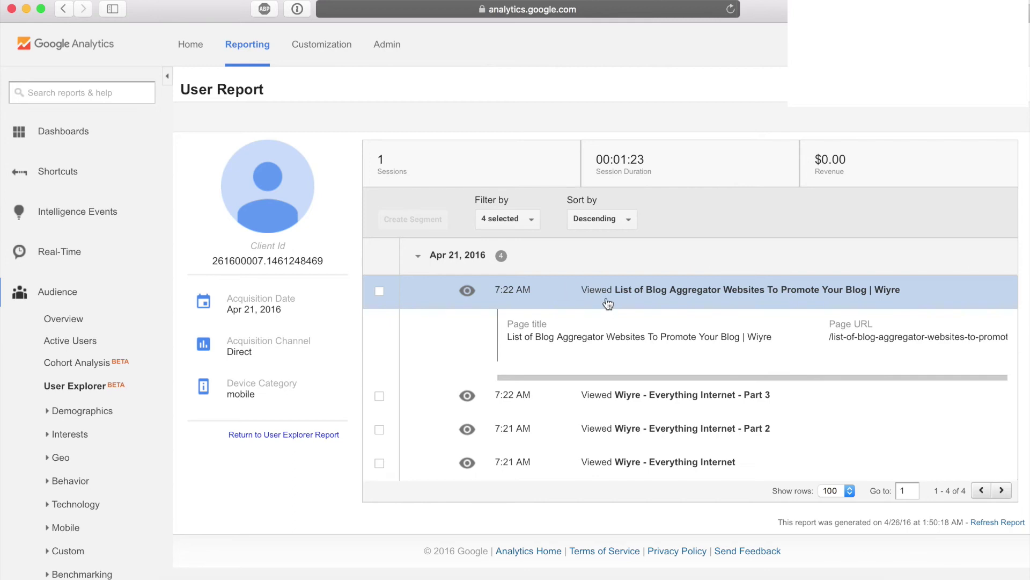
left_click_drag(617, 376, 521, 378)
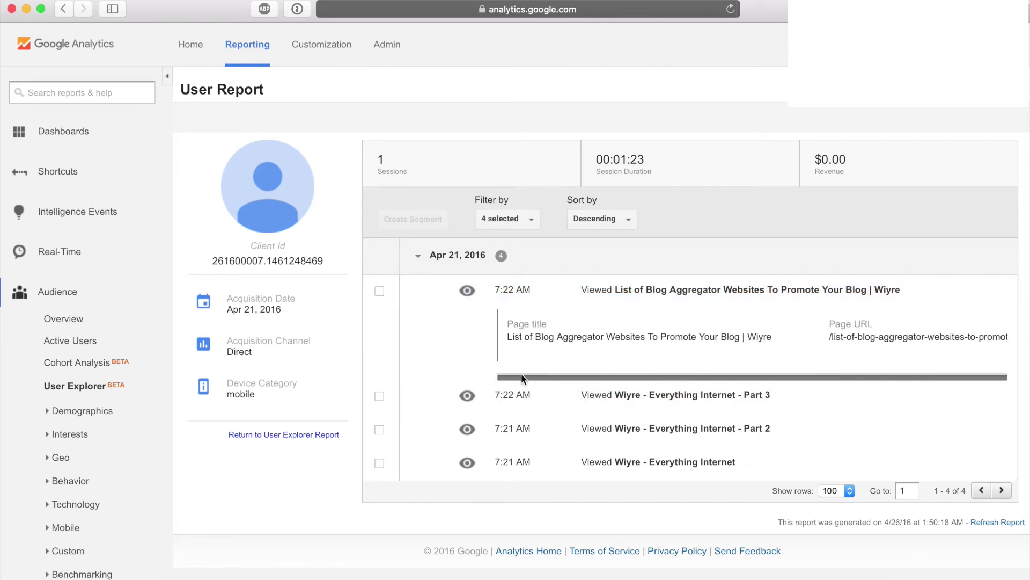
left_click(557, 396)
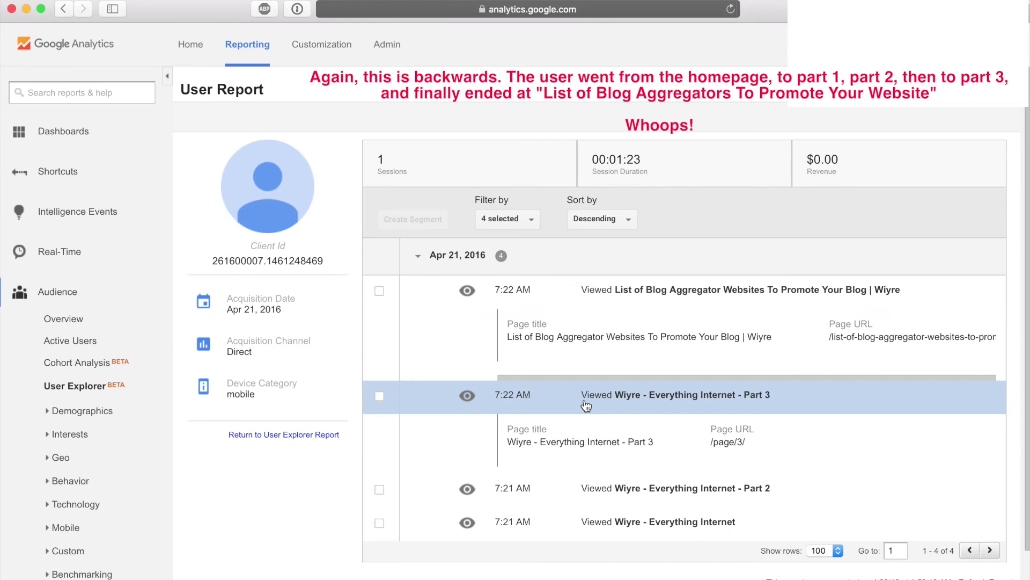
left_click(710, 489)
scroll(708, 491, "down", 2)
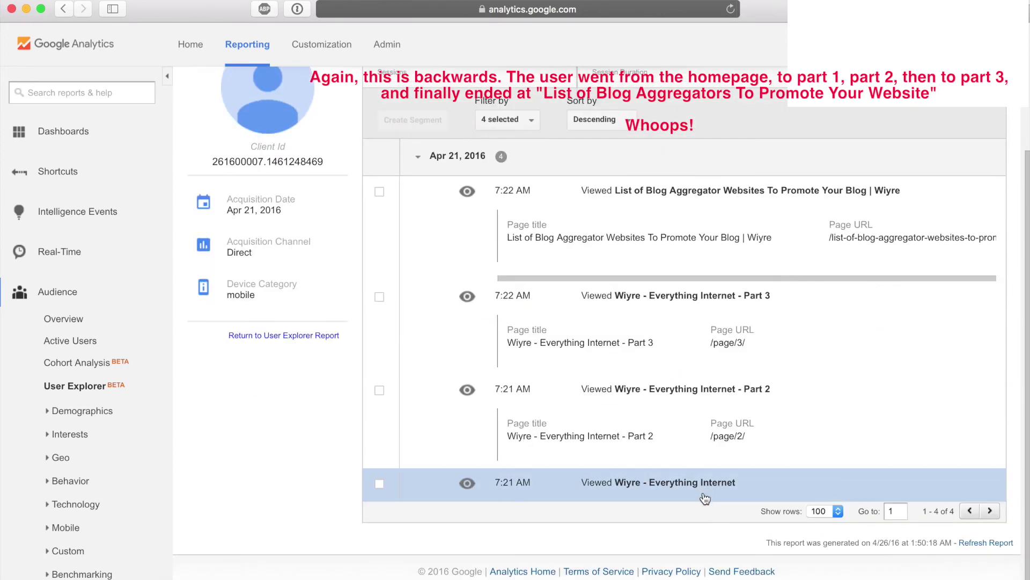
left_click(705, 499)
scroll(536, 445, "up", 4)
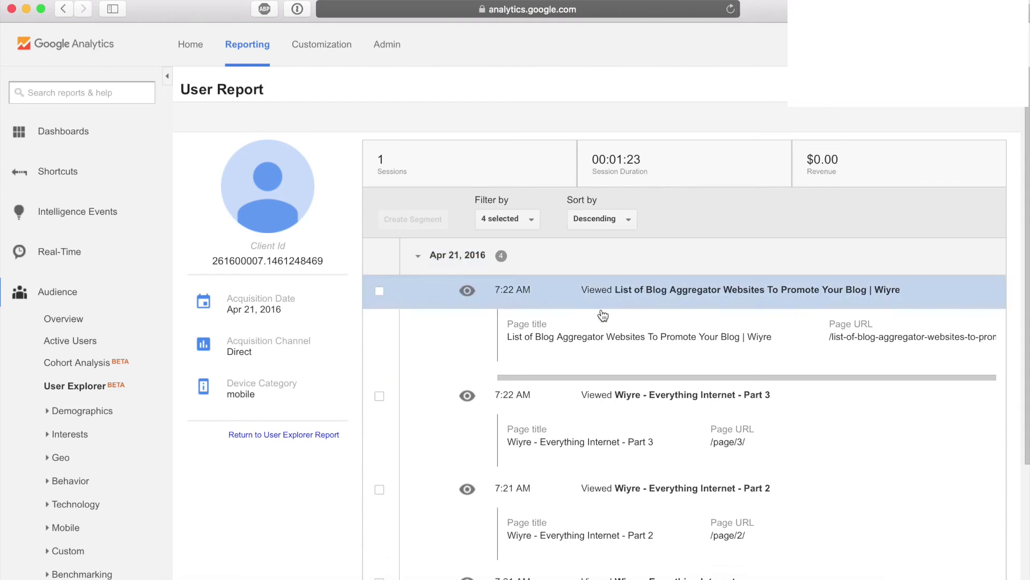
scroll(612, 348, "down", 3)
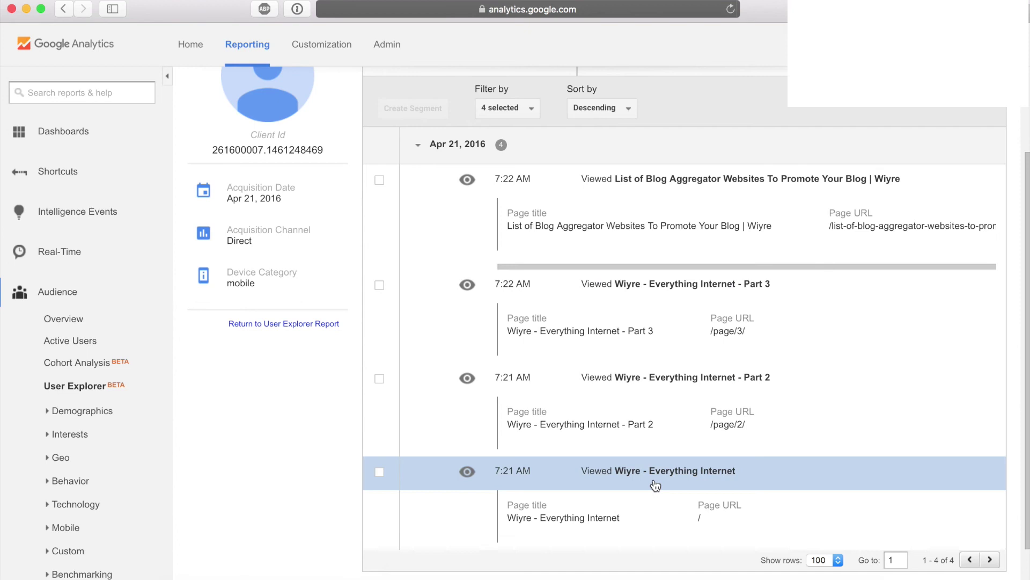
scroll(401, 397, "up", 3)
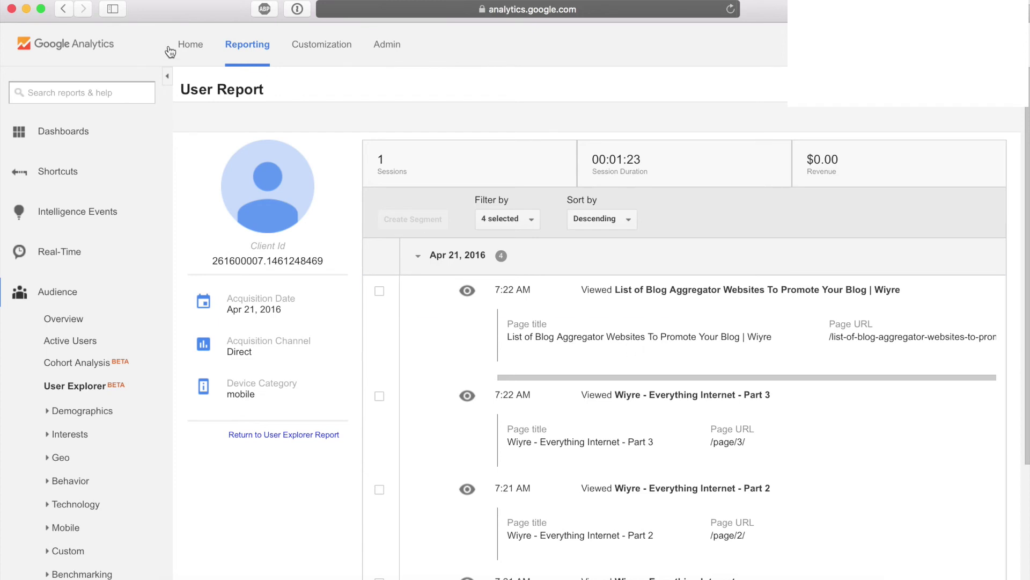
- Return to the client list and sort by Avg. Session Duration, longest first
left_click(63, 8)
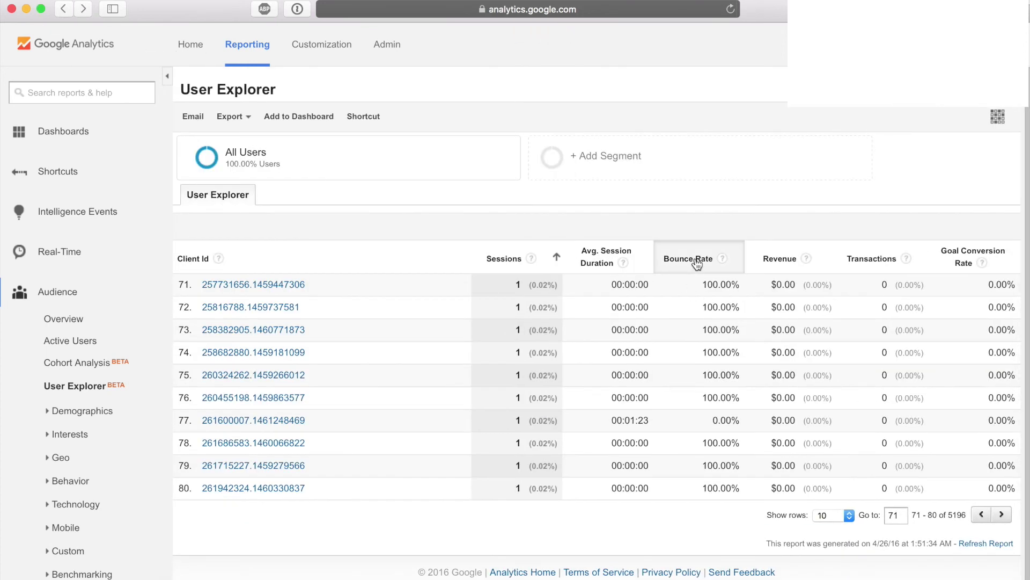
left_click(598, 262)
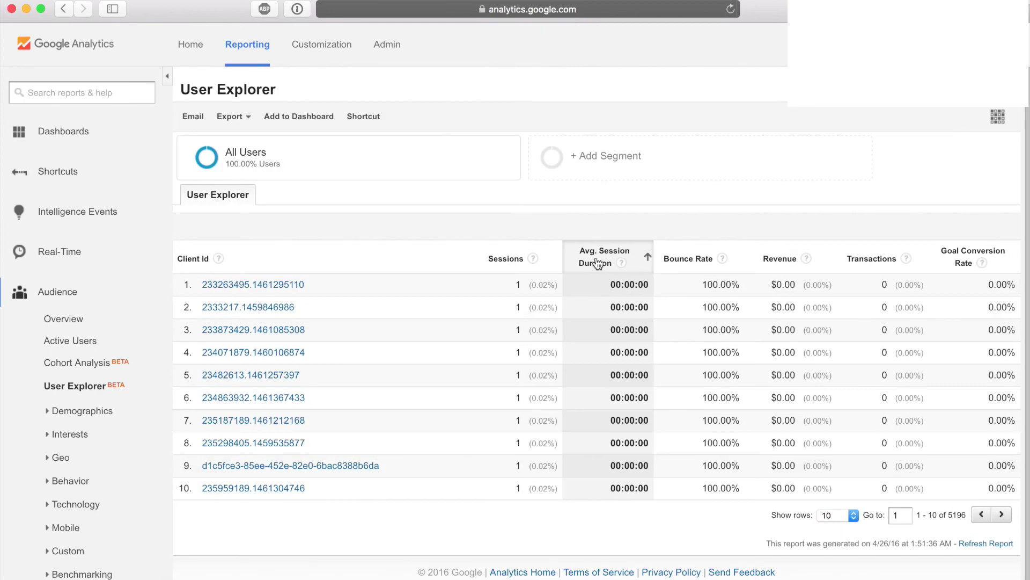
left_click(597, 263)
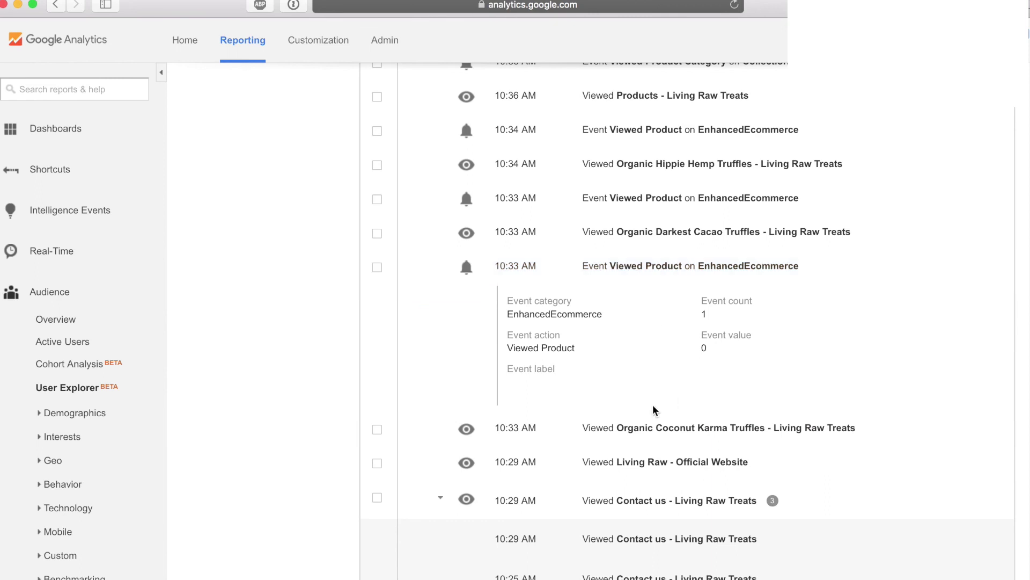
- Expand the 10:33 AM Organic Coconut Karma Truffles pageview showing /products/organic-coconut-karma-truffles
left_click(652, 428)
scroll(652, 428, "down", 3)
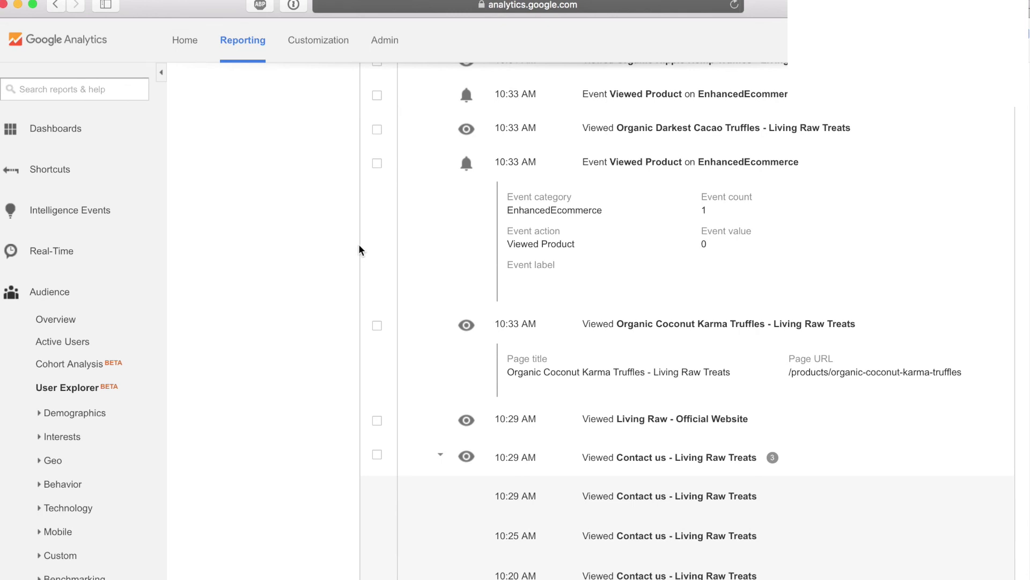
scroll(359, 247, "down", 5)
scroll(614, 148, "up", 4)
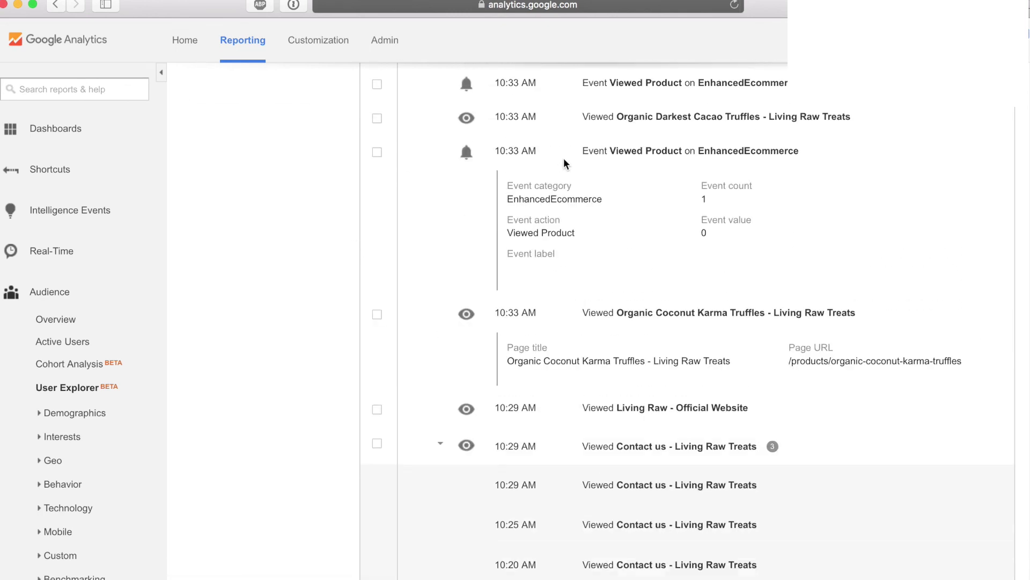
scroll(591, 301, "down", 4)
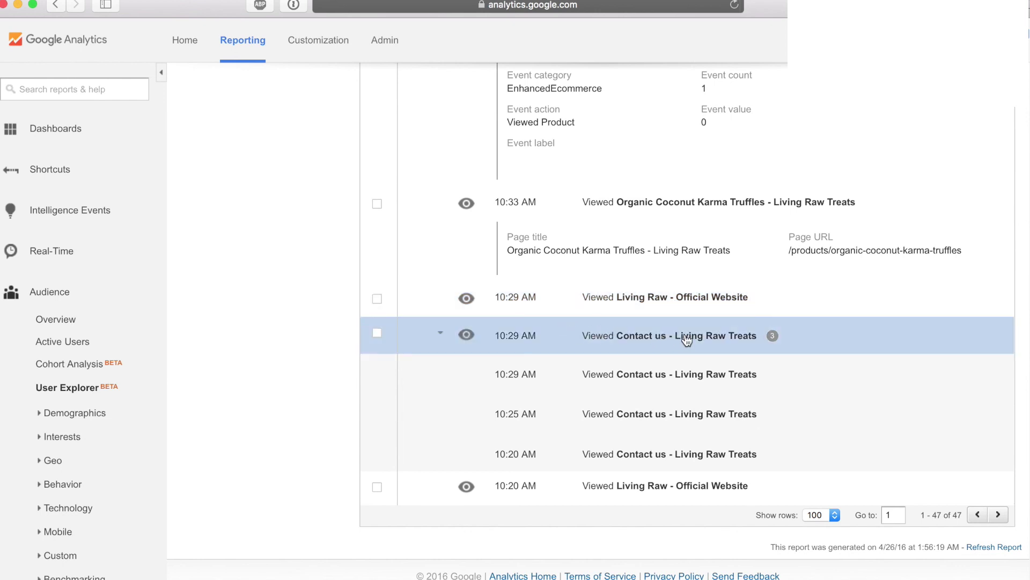
scroll(416, 346, "up", 3)
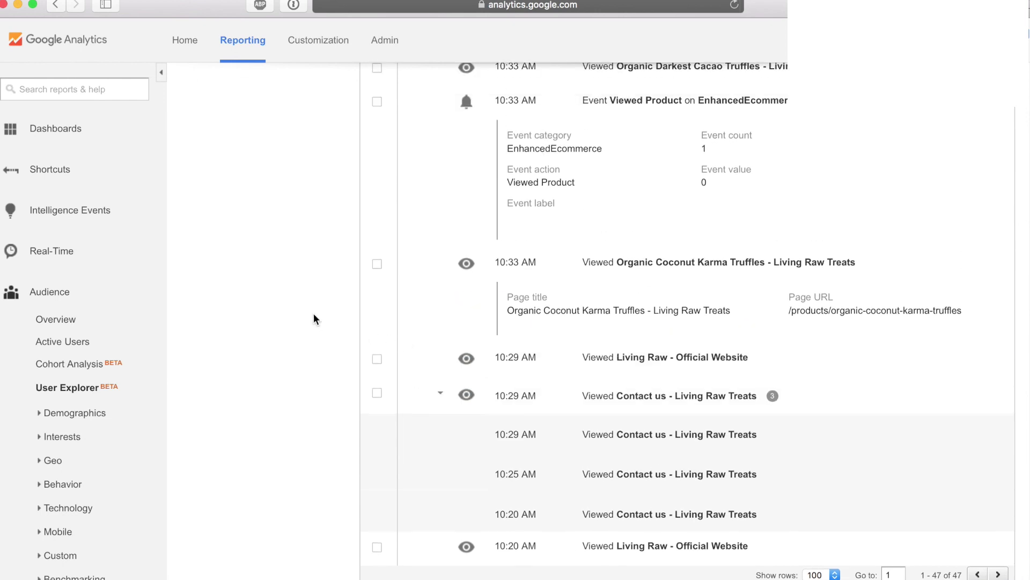
scroll(483, 276, "up", 1)
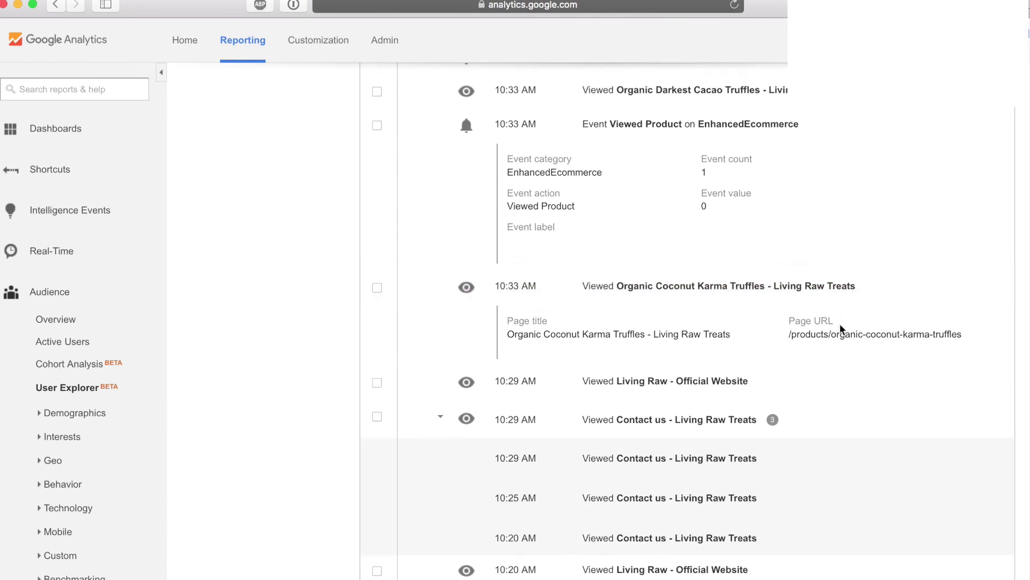